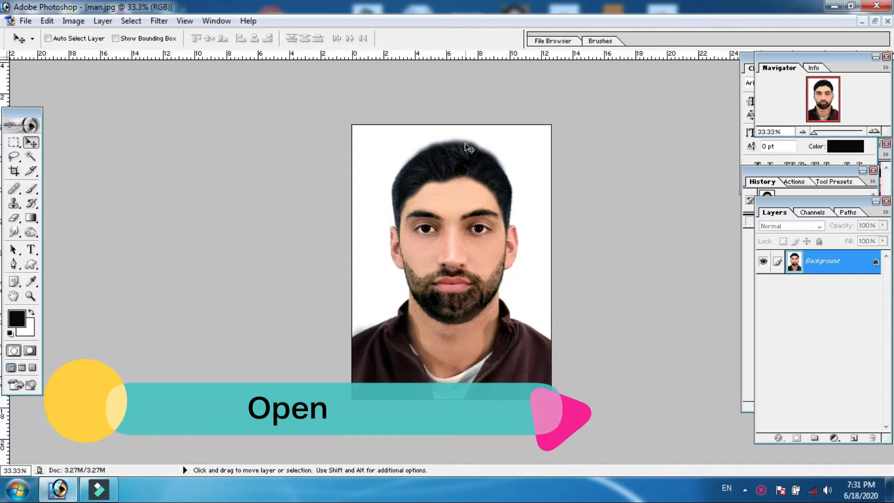
Open the portrait photo in the Liquify filter
{"action": "scroll", "coordinate": [572, 205], "scroll_direction": "up", "scroll_amount": 4}
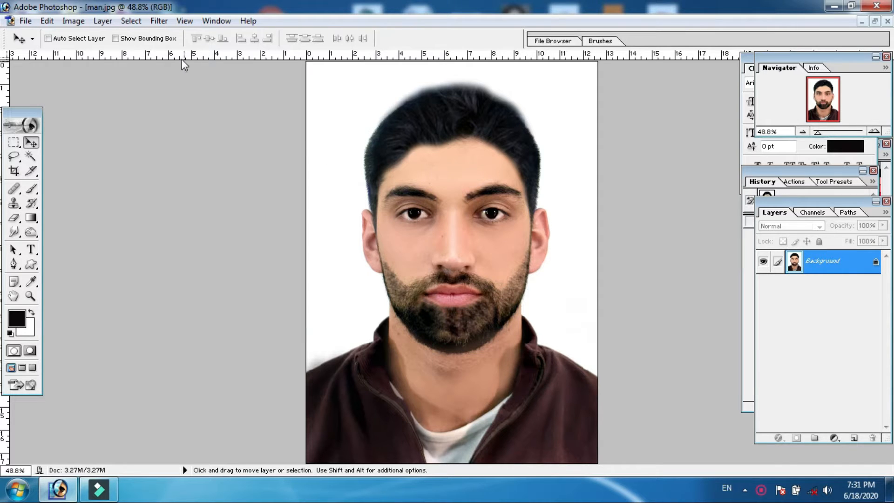
{"action": "left_click", "coordinate": [159, 21]}
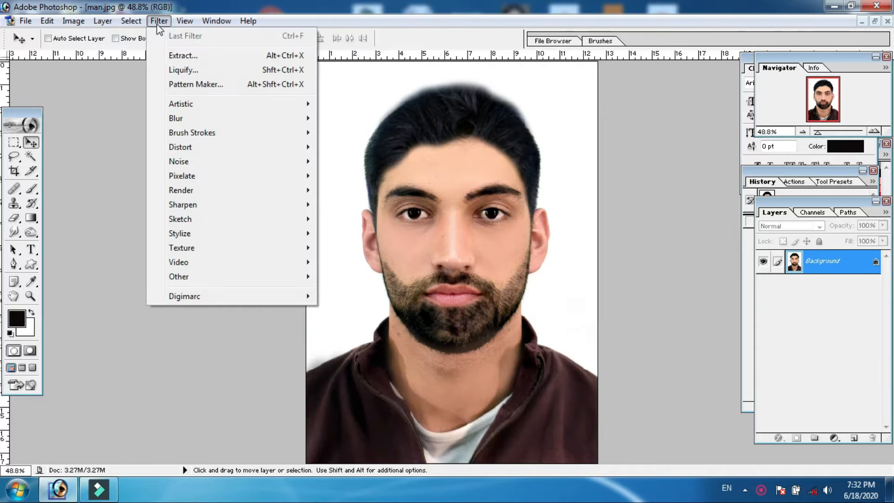
{"action": "left_click", "coordinate": [184, 69]}
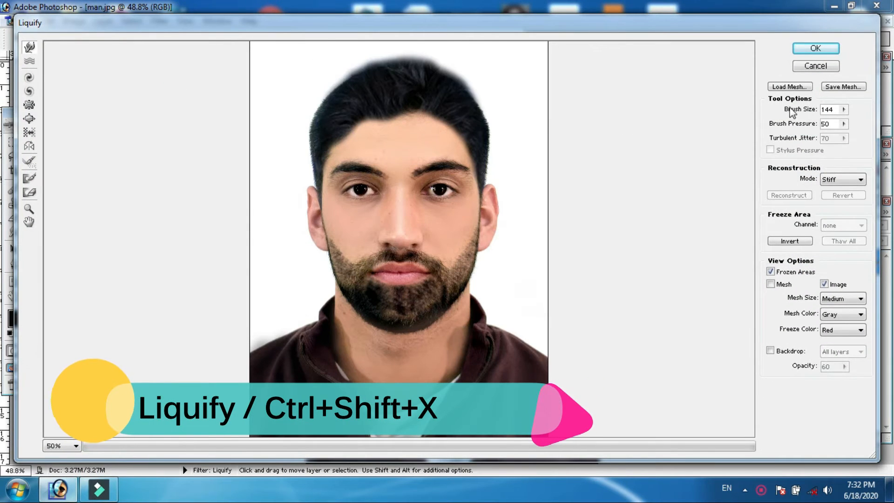
{"action": "left_click", "coordinate": [816, 66]}
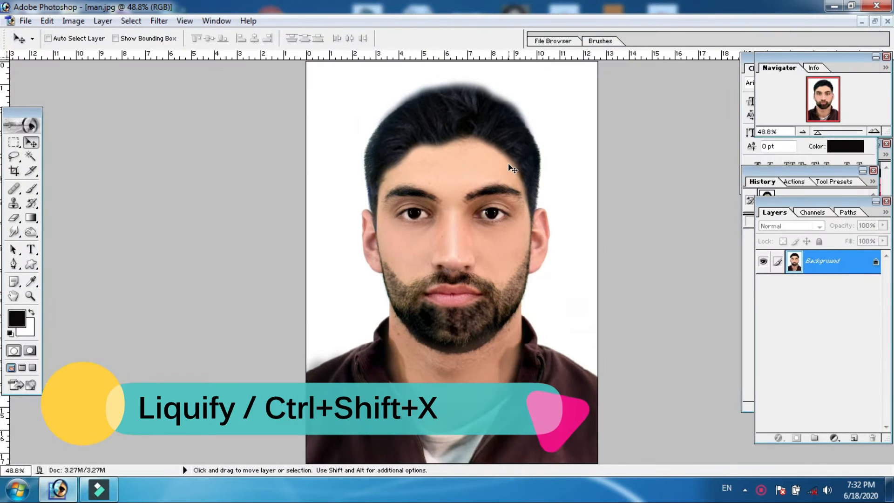
{"action": "key", "text": "ctrl+shift+x"}
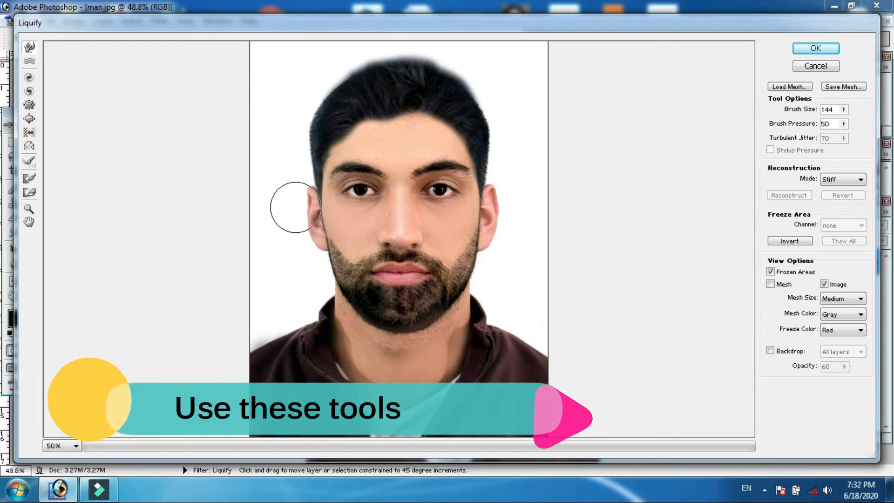
Push both ears slightly inward toward the head with the Warp tool at brush size 144
{"action": "mouse_move", "coordinate": [275, 236]}
{"action": "left_mouse_down"}
{"action": "mouse_move", "coordinate": [272, 243]}
{"action": "mouse_move", "coordinate": [378, 262]}
{"action": "left_mouse_up"}
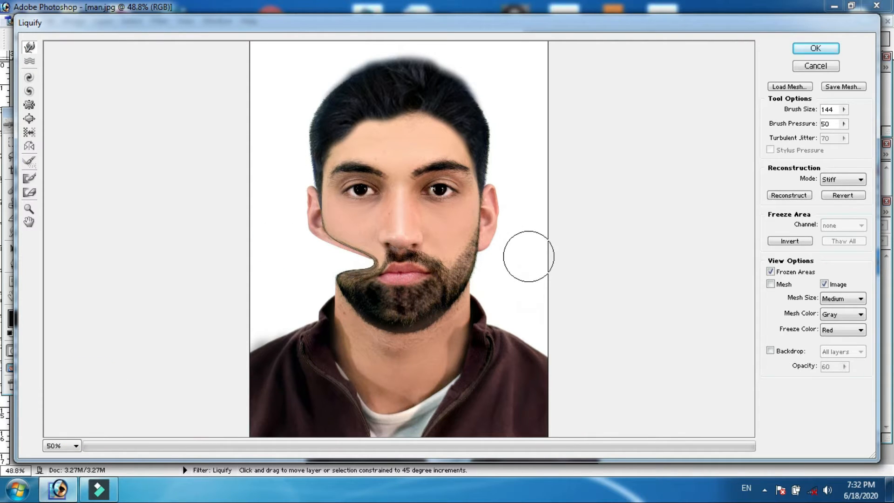
{"action": "key", "text": "ctrl+z"}
{"action": "left_click_drag", "start_coordinate": [515, 205], "coordinate": [508, 221]}
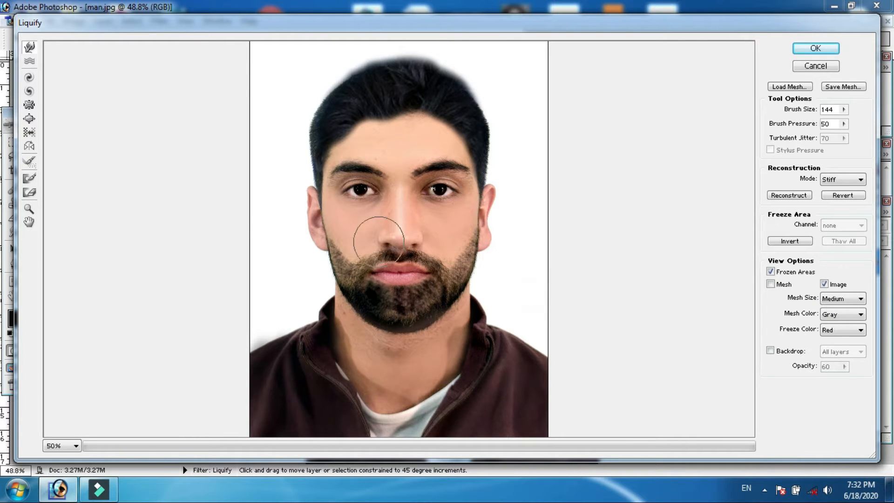
{"action": "left_click_drag", "start_coordinate": [283, 227], "coordinate": [302, 220]}
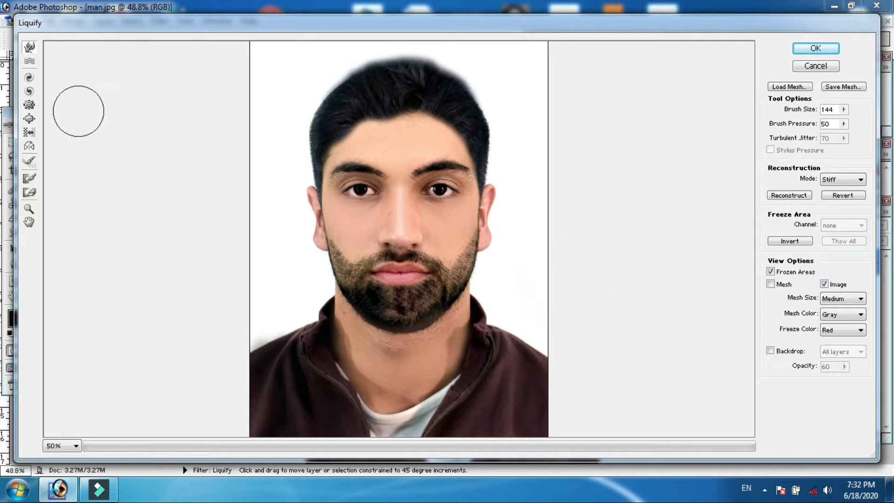
Raise the arches of both eyebrows into peaks with the Turbulence tool at brush size 144 and jitter 70
{"action": "left_click", "coordinate": [30, 62]}
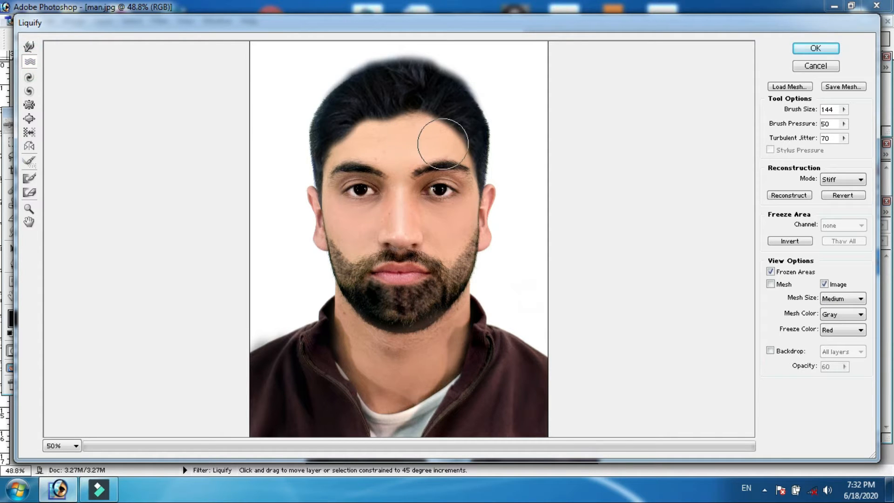
{"action": "left_click_drag", "start_coordinate": [439, 161], "coordinate": [423, 153]}
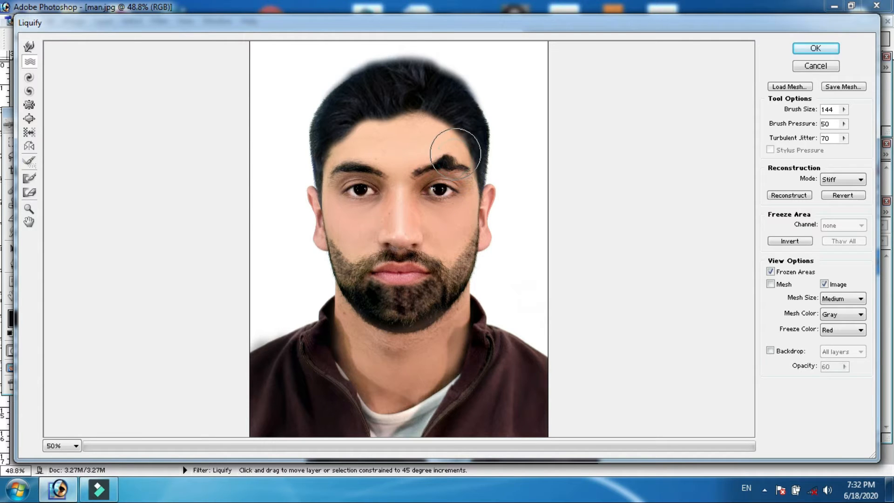
{"action": "key", "text": "alt"}
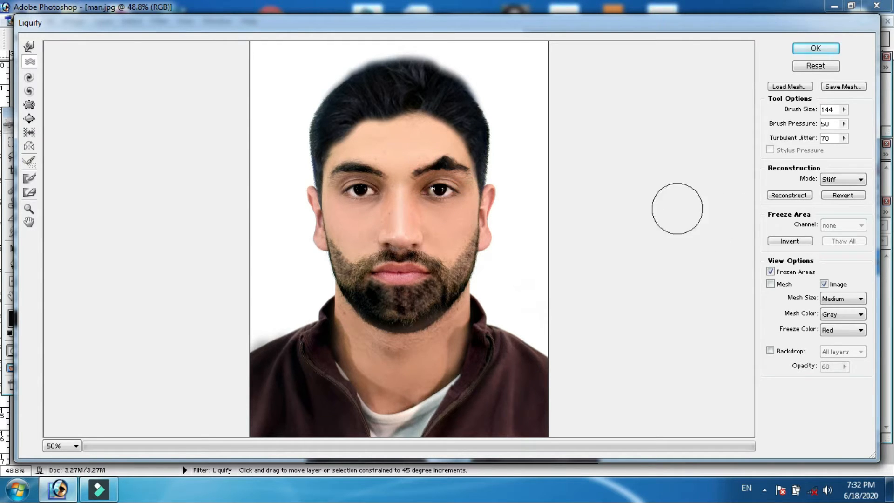
{"action": "mouse_move", "coordinate": [352, 164]}
{"action": "left_mouse_down"}
{"action": "mouse_move", "coordinate": [379, 167]}
{"action": "mouse_move", "coordinate": [358, 159]}
{"action": "left_mouse_up"}
{"action": "key", "text": "ctrl+alt+z"}
{"action": "key", "text": "ctrl+alt+z"}
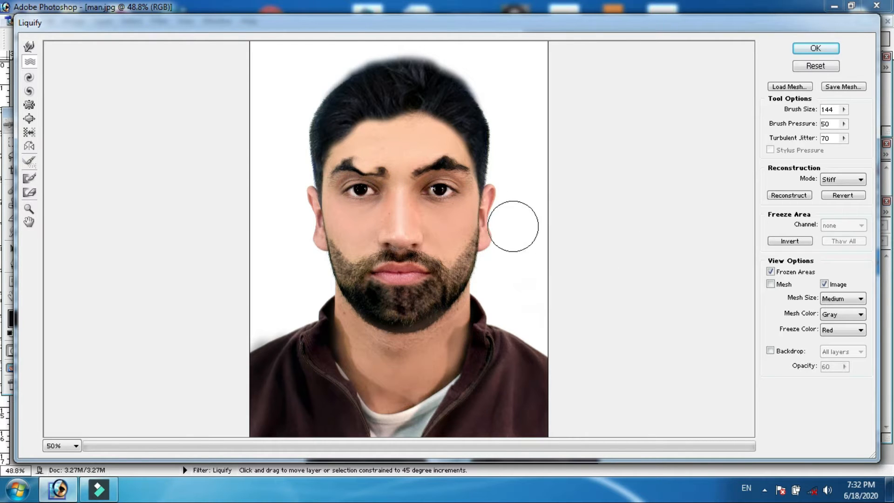
{"action": "key", "text": "ctrl+alt+z"}
{"action": "left_click", "coordinate": [355, 164]}
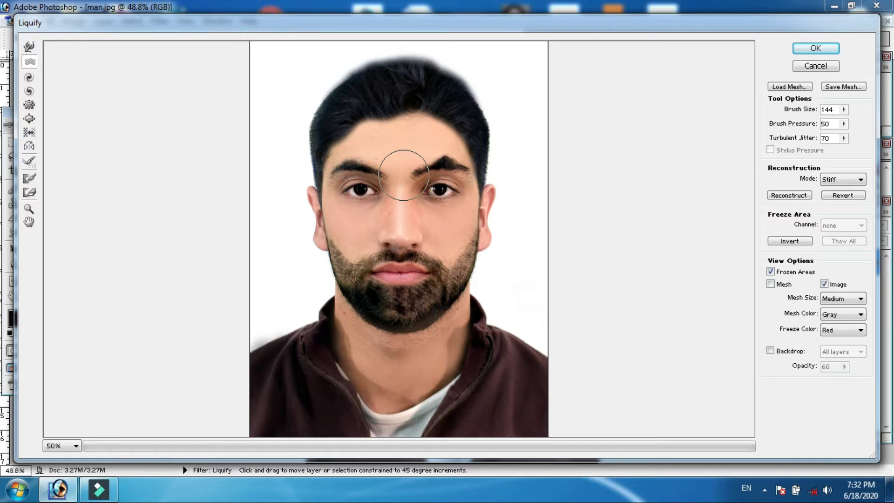
{"action": "left_click", "coordinate": [355, 162]}
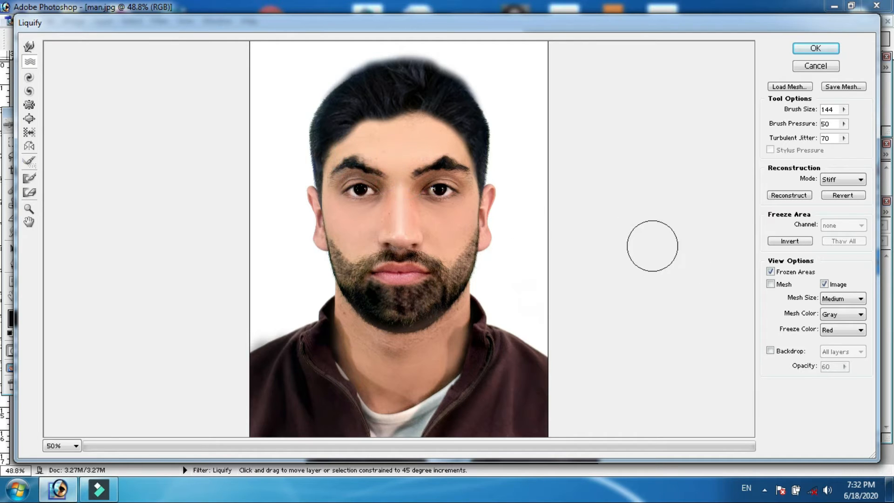
Pull the front hairline down over the forehead with Turbulence brush strokes
{"action": "left_click", "coordinate": [424, 120]}
{"action": "mouse_move", "coordinate": [424, 105]}
{"action": "left_mouse_down"}
{"action": "mouse_move", "coordinate": [402, 105]}
{"action": "mouse_move", "coordinate": [435, 121]}
{"action": "left_mouse_up"}
{"action": "left_click_drag", "start_coordinate": [354, 105], "coordinate": [394, 122]}
{"action": "left_click_drag", "start_coordinate": [460, 122], "coordinate": [443, 125]}
{"action": "left_click_drag", "start_coordinate": [376, 117], "coordinate": [461, 125]}
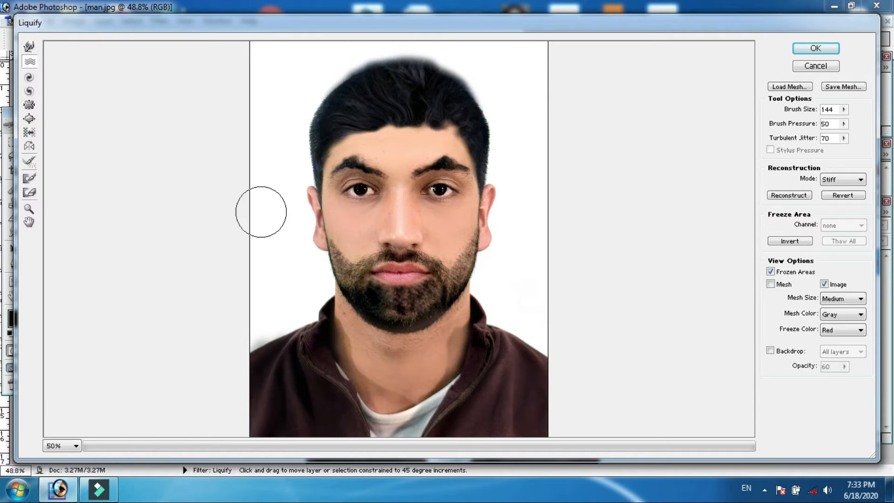
Turn both corners of the mouth downward using the Twirl Clockwise and Twirl Counterclockwise tools
{"action": "left_click", "coordinate": [29, 78]}
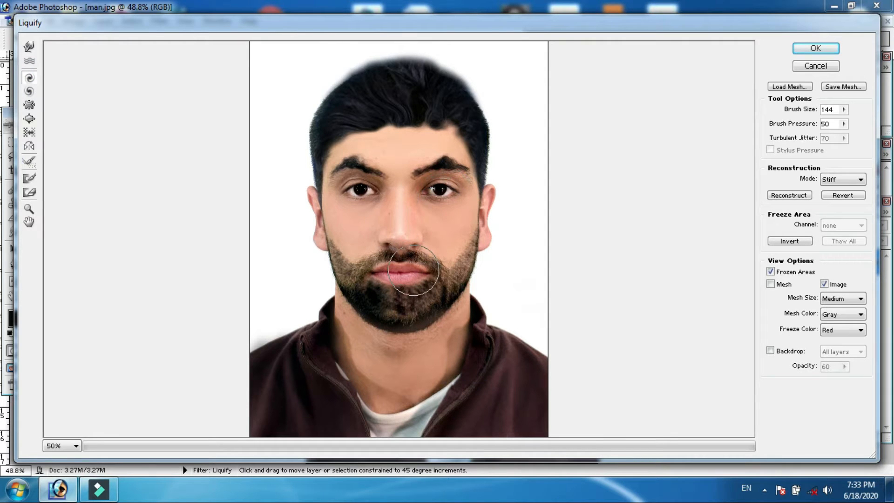
{"action": "left_click_drag", "start_coordinate": [429, 273], "coordinate": [429, 273]}
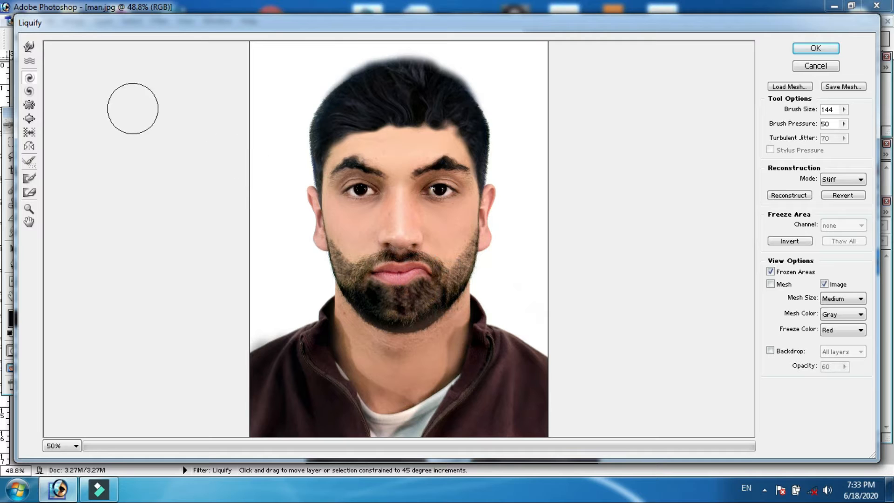
{"action": "left_click", "coordinate": [29, 91]}
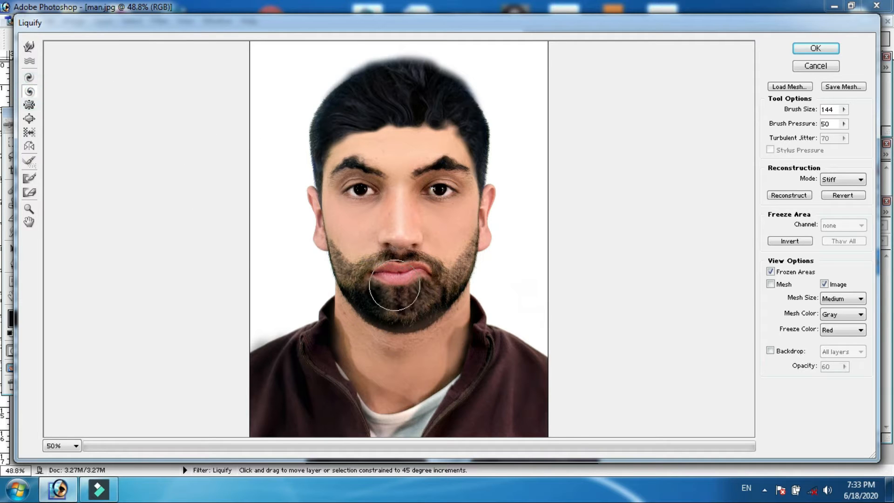
{"action": "left_click_drag", "start_coordinate": [376, 270], "coordinate": [377, 270]}
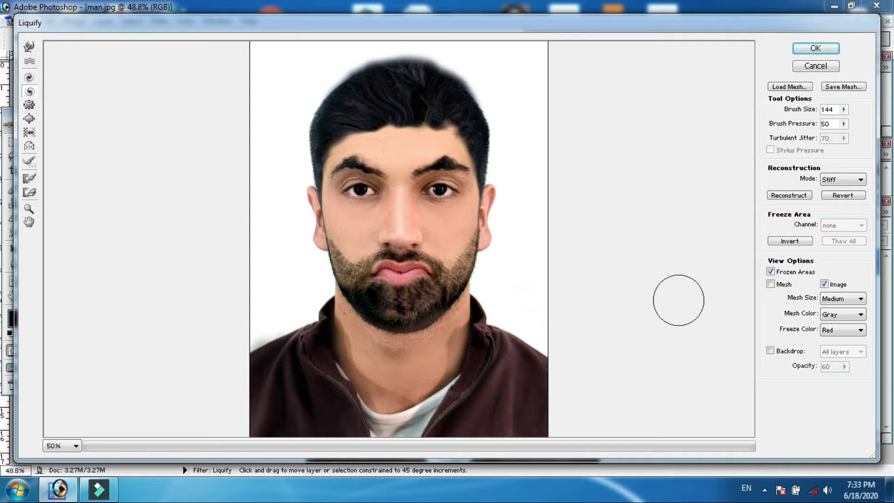
Undo the mouth, hairline and eyebrow distortions, keeping the ear reshaping
{"action": "key", "text": "ctrl+alt+z"}
{"action": "key", "text": "ctrl+alt+z"}
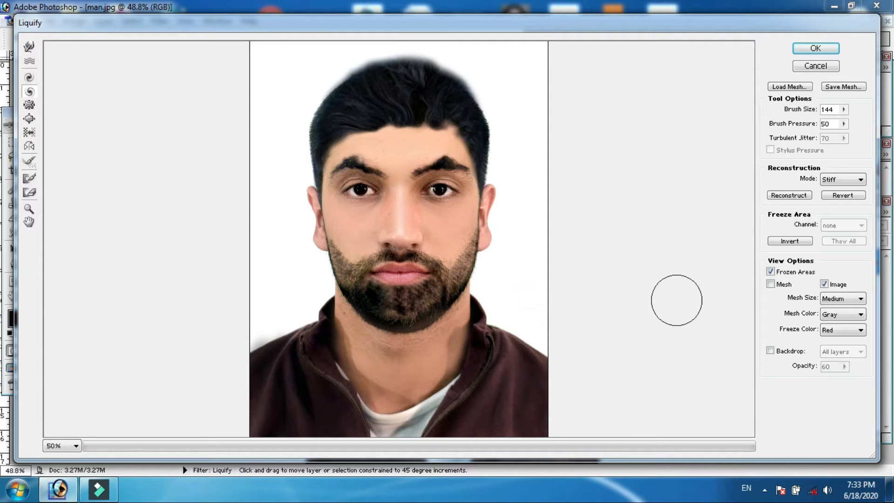
{"action": "key", "text": "ctrl+alt+z"}
{"action": "key", "text": "ctrl+alt+z"}
{"action": "key", "text": "ctrl+alt+z"}
{"action": "key", "text": "ctrl+alt+z"}
{"action": "key", "text": "ctrl+alt+z"}
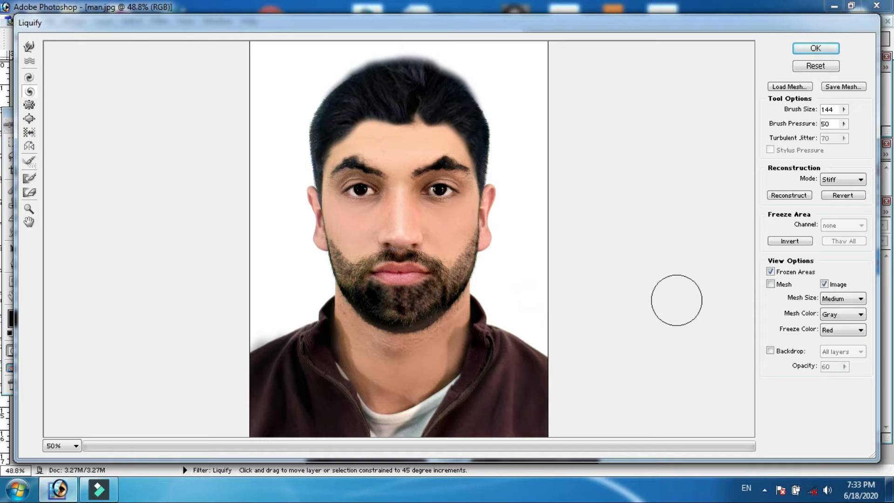
{"action": "key", "text": "ctrl+alt+z"}
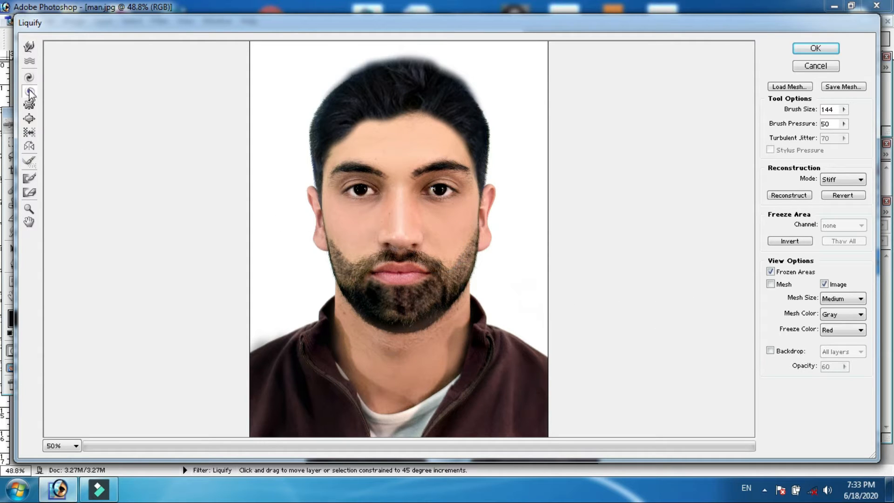
Try enlarging the lips with a Bloat stroke across the whole mouth, and undo it
{"action": "left_click", "coordinate": [29, 62]}
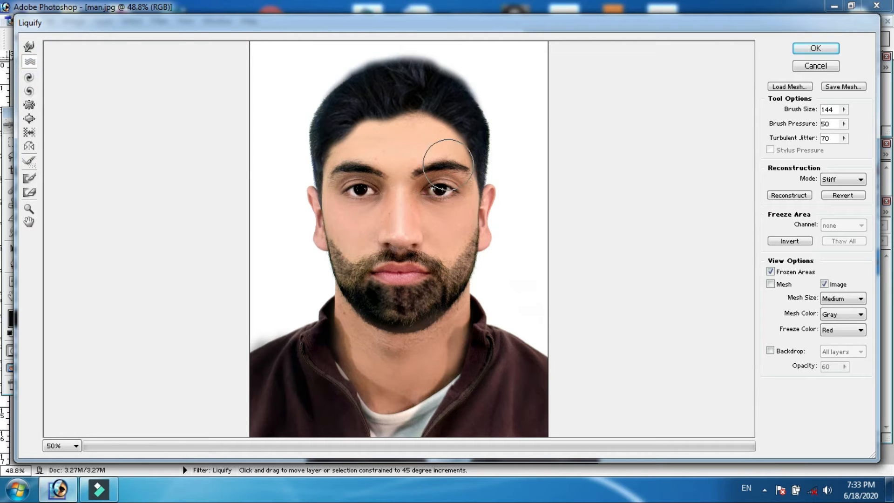
{"action": "left_click", "coordinate": [29, 119]}
{"action": "left_click_drag", "start_coordinate": [362, 272], "coordinate": [447, 270]}
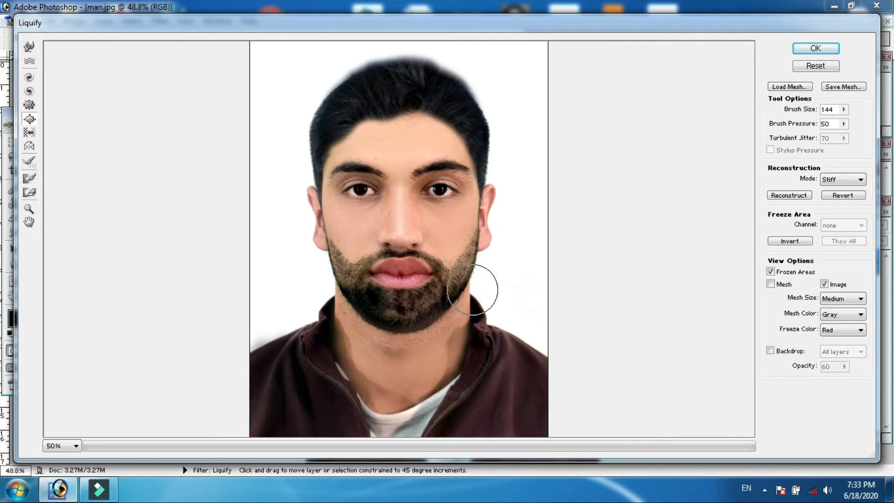
{"action": "key", "text": "ctrl+alt+z"}
Try shrinking the lips with the Pucker tool, and undo the strokes
{"action": "left_click", "coordinate": [30, 107]}
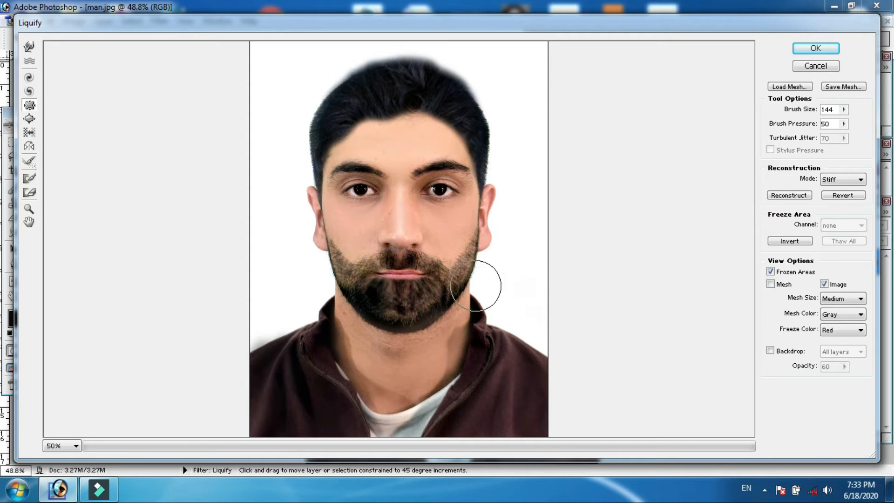
{"action": "key", "text": "ctrl+alt+z"}
{"action": "key", "text": "ctrl+alt+z"}
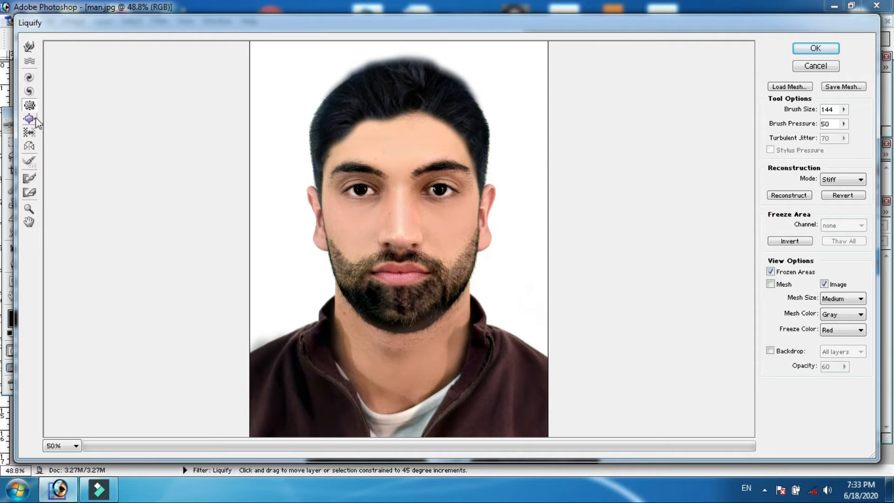
Enlarge the centre of the lips and both eyes with the Bloat tool
{"action": "left_click", "coordinate": [30, 119]}
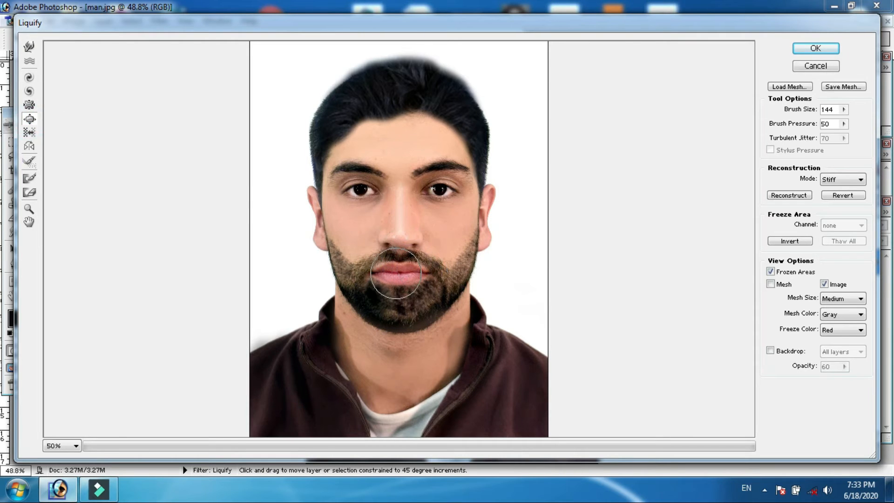
{"action": "left_click_drag", "start_coordinate": [398, 270], "coordinate": [401, 284]}
{"action": "key", "text": "ctrl+alt+z"}
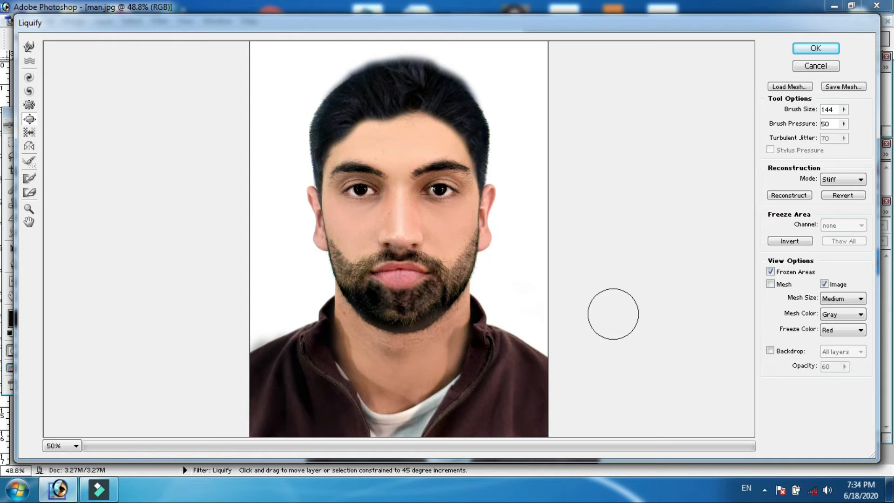
{"action": "left_click_drag", "start_coordinate": [399, 274], "coordinate": [399, 274]}
{"action": "left_click", "coordinate": [399, 273]}
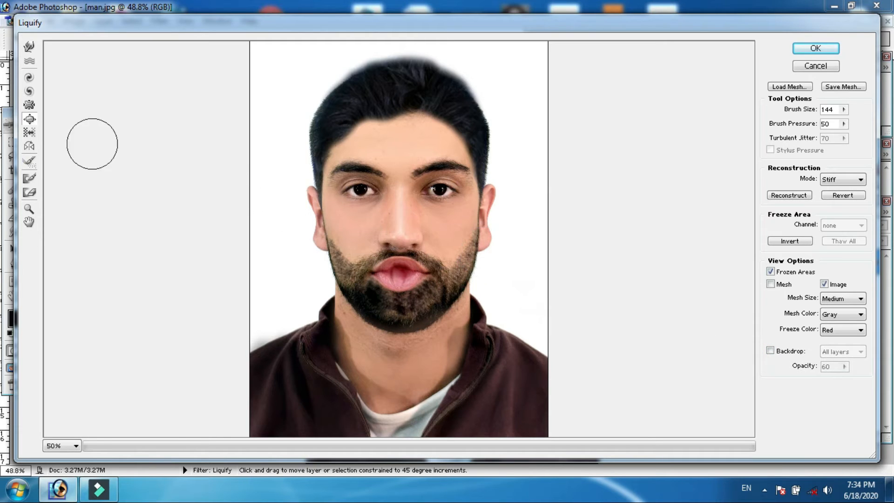
{"action": "left_click", "coordinate": [441, 190]}
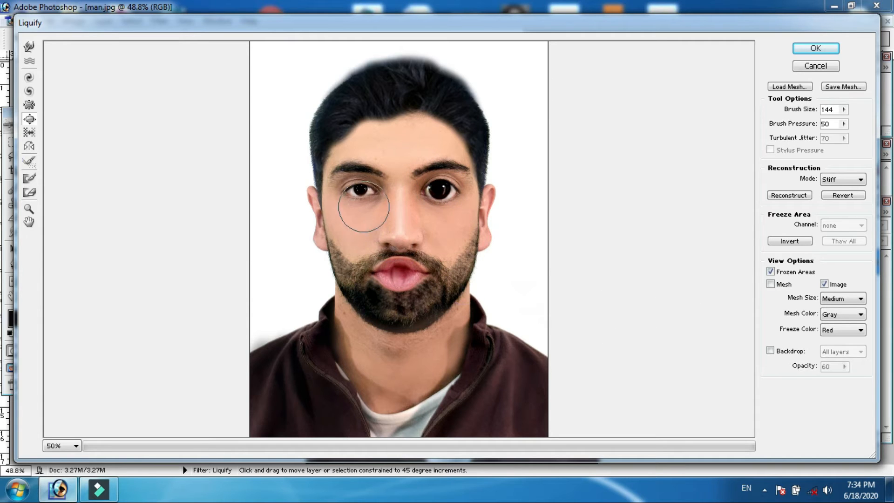
{"action": "left_click", "coordinate": [363, 192]}
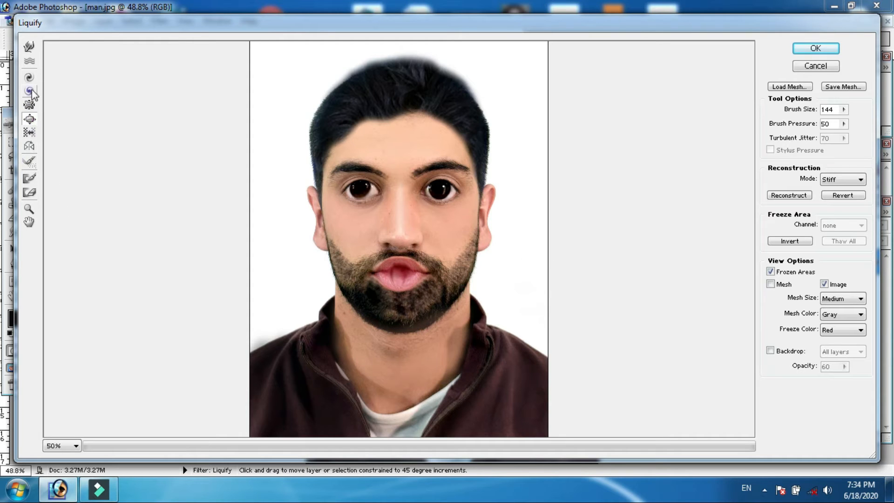
Shift the upper edge of the beard upward on both cheeks with the Shift Pixels tool
{"action": "left_click", "coordinate": [29, 133]}
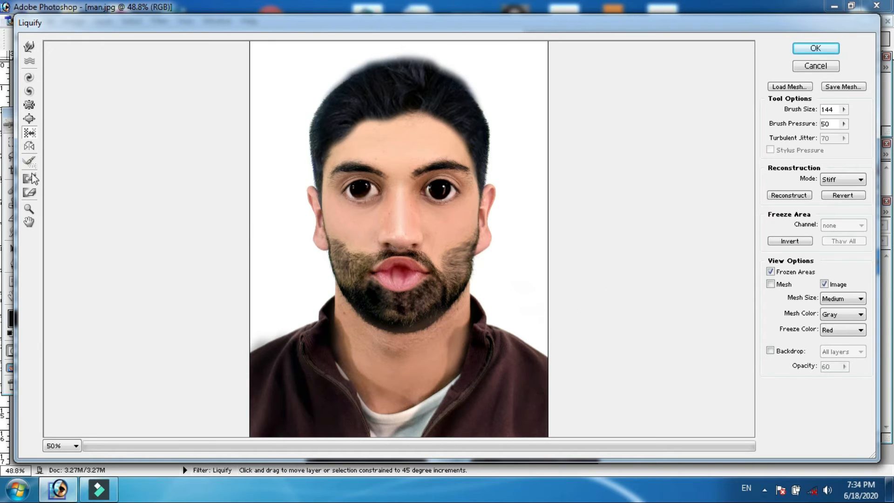
Try the Reflection tool along the jaw edge on the image's left side, and undo the distortion
{"action": "left_click", "coordinate": [29, 148]}
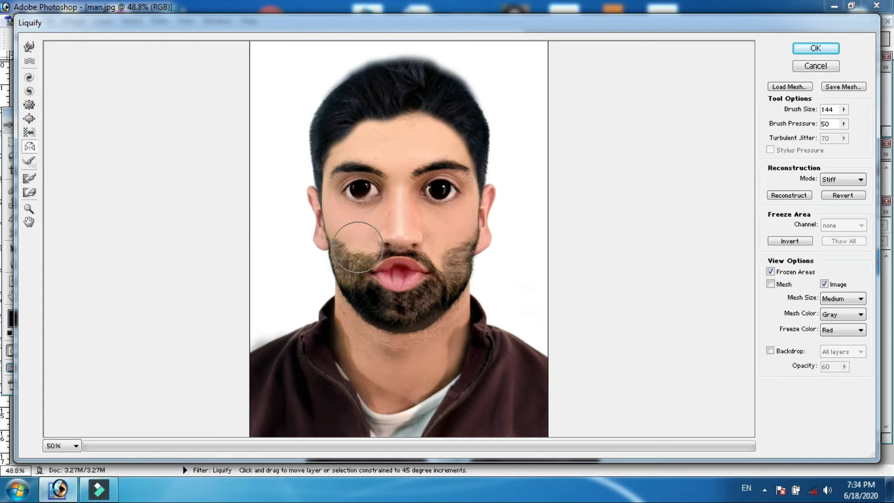
{"action": "left_click_drag", "start_coordinate": [325, 268], "coordinate": [332, 267]}
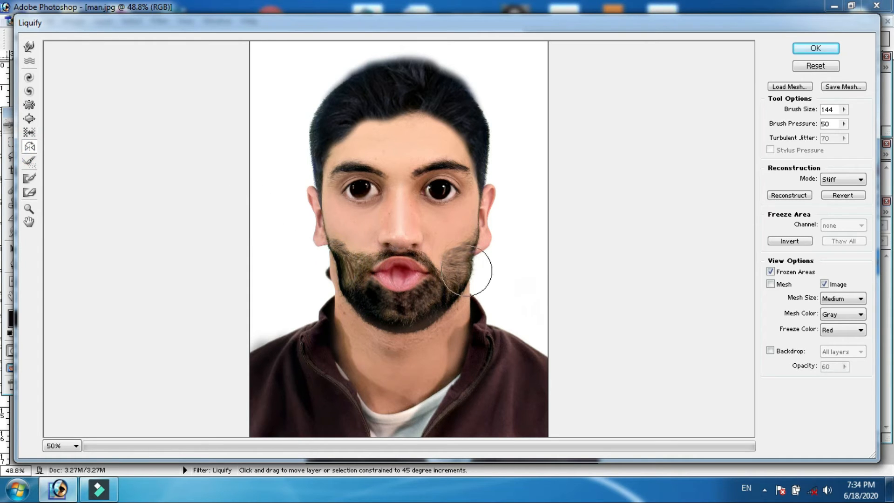
{"action": "left_click_drag", "start_coordinate": [326, 268], "coordinate": [327, 267]}
{"action": "key", "text": "ctrl+z"}
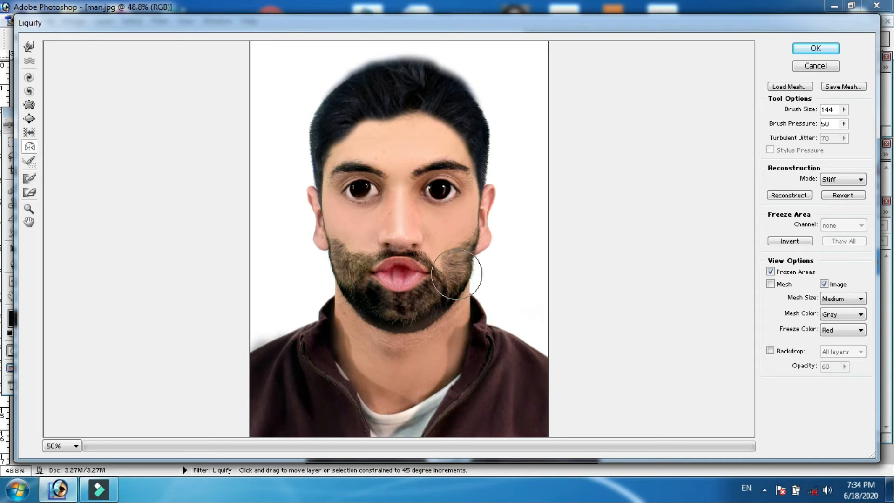
Try the Reflection tool along the hair edge on both sides of the head, and undo each stroke
{"action": "left_click_drag", "start_coordinate": [466, 128], "coordinate": [493, 135]}
{"action": "key", "text": "ctrl+z"}
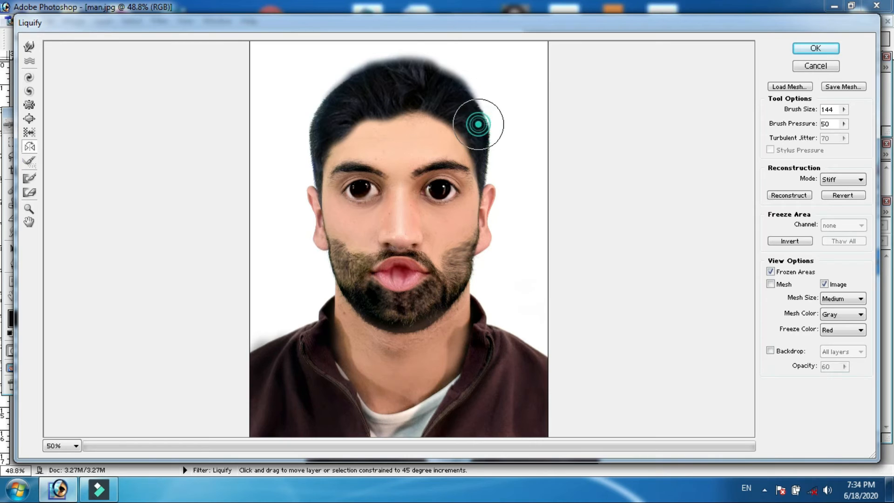
{"action": "left_click_drag", "start_coordinate": [318, 101], "coordinate": [321, 117]}
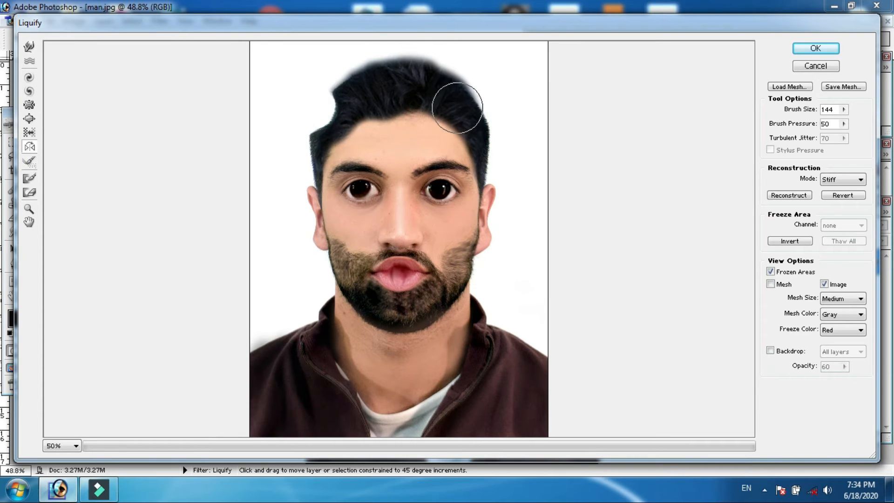
{"action": "key", "text": "ctrl+z"}
Try pulling the hair upward into a pointed horn on each side of the head with the Warp tool, and undo both strokes
{"action": "left_click", "coordinate": [29, 46]}
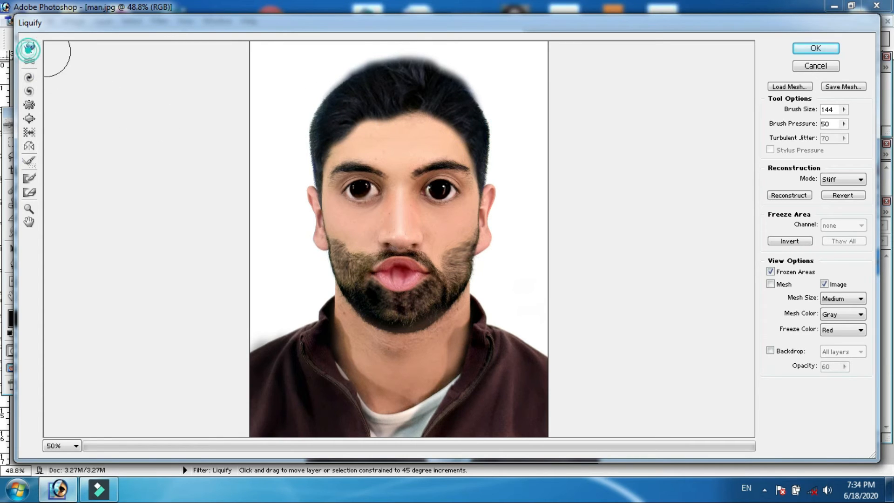
{"action": "left_click_drag", "start_coordinate": [465, 103], "coordinate": [508, 53]}
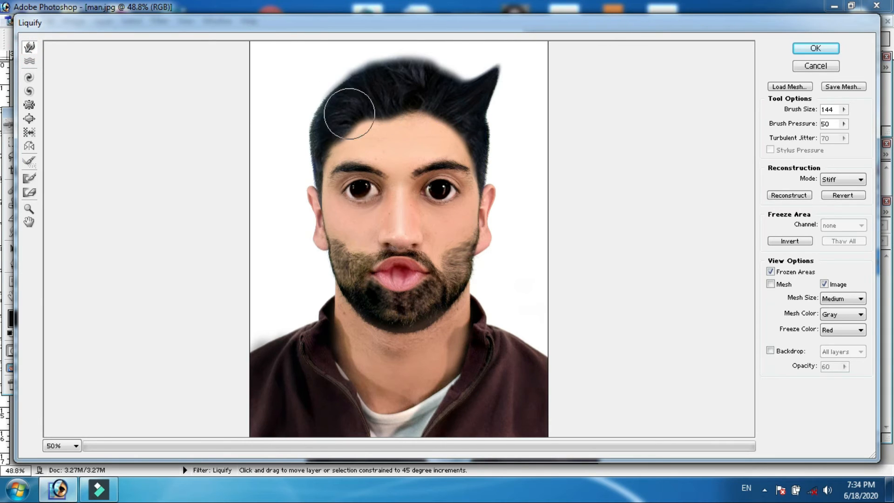
{"action": "left_click_drag", "start_coordinate": [331, 110], "coordinate": [303, 43]}
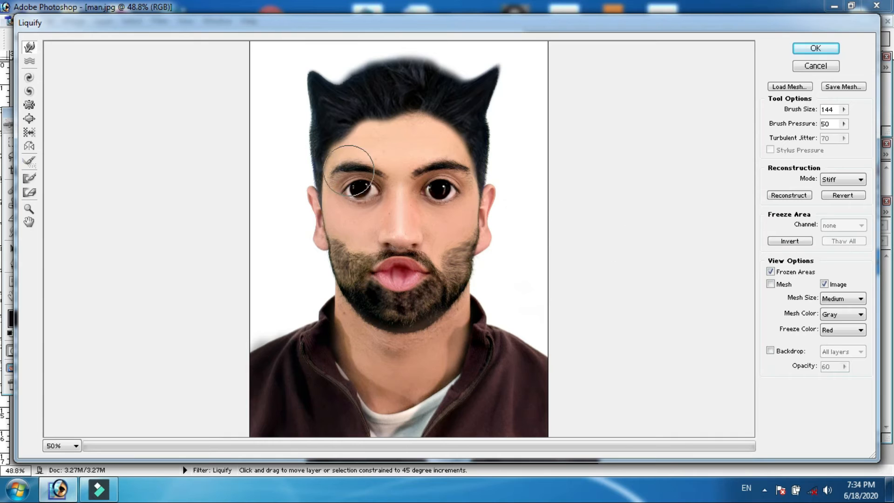
{"action": "key", "text": "ctrl+alt+z"}
{"action": "key", "text": "ctrl+alt+z"}
Try the Twirl Counterclockwise tool on the eye on the image's right and the Twirl Clockwise tool on the other eye
{"action": "left_click", "coordinate": [28, 91]}
{"action": "left_click_drag", "start_coordinate": [451, 190], "coordinate": [468, 189]}
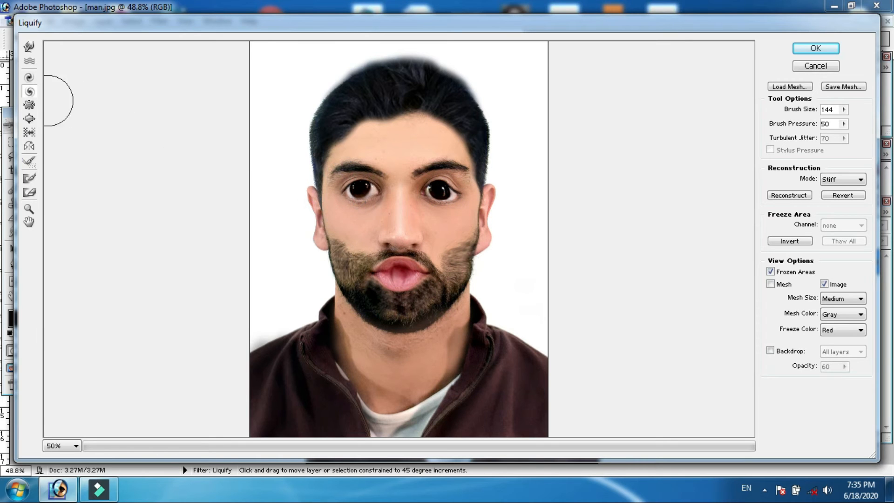
{"action": "left_click", "coordinate": [29, 77]}
{"action": "left_click_drag", "start_coordinate": [352, 188], "coordinate": [356, 190]}
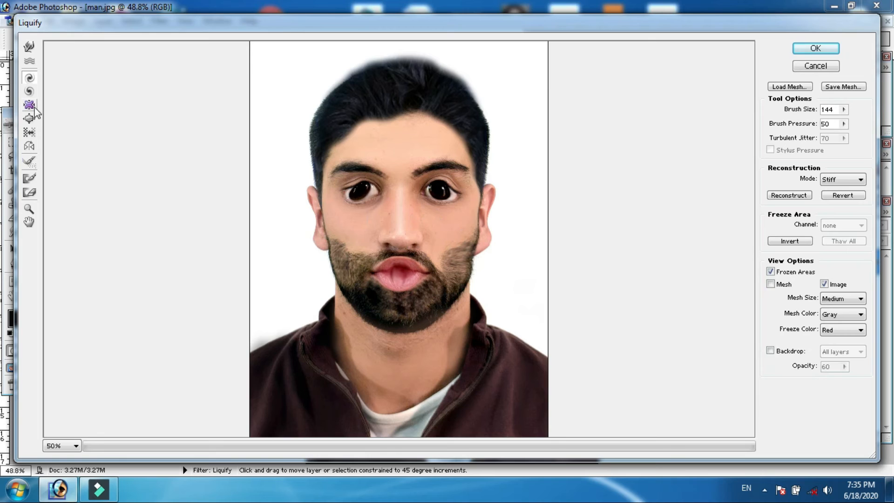
Widen the base of the nose with the Bloat tool, try enlarging both eyes with it, and undo the eye distortions
{"action": "left_click_drag", "start_coordinate": [422, 235], "coordinate": [380, 234]}
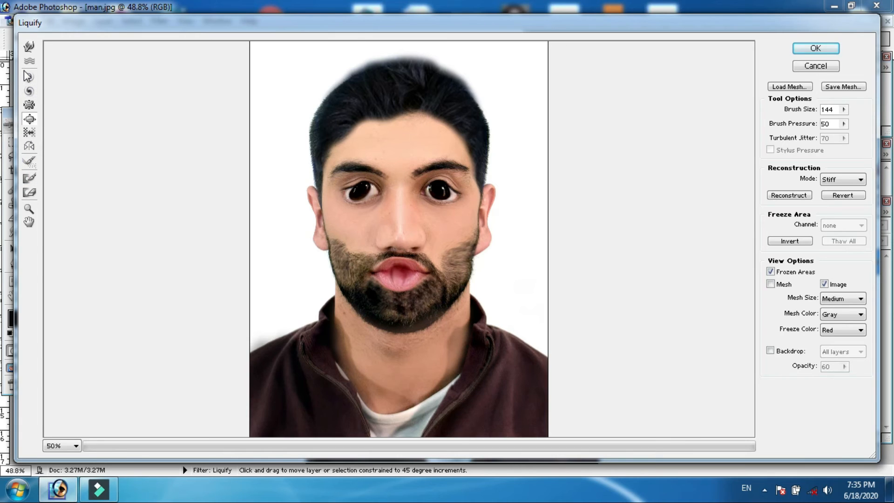
{"action": "left_click", "coordinate": [28, 118]}
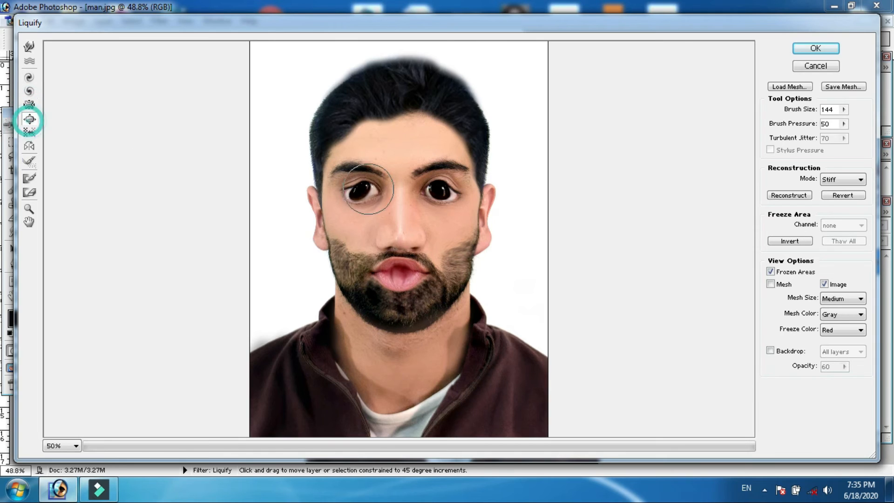
{"action": "left_click", "coordinate": [355, 188]}
{"action": "left_click", "coordinate": [439, 190]}
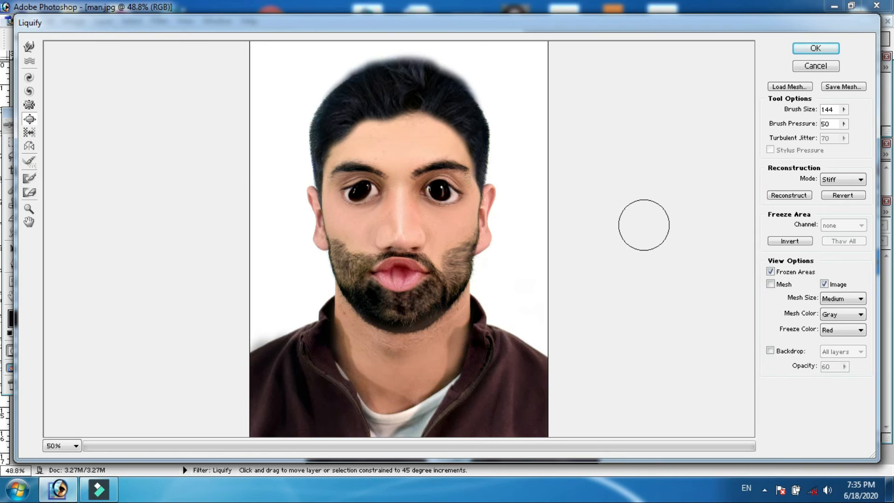
{"action": "key", "text": "alt"}
{"action": "key", "text": "ctrl+alt+z"}
{"action": "key", "text": "ctrl+alt+z"}
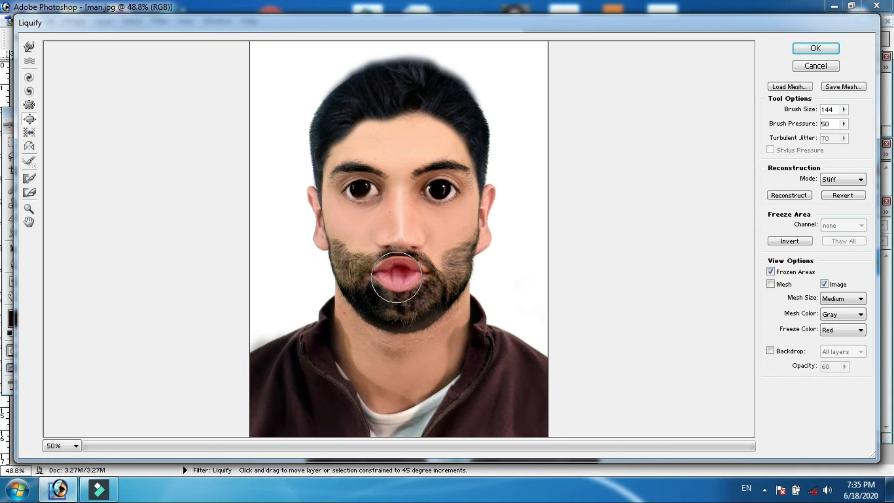
Shrink the lips with the Pucker tool, undoing the first stroke across the mouth and working over its centre instead
{"action": "left_click", "coordinate": [29, 105]}
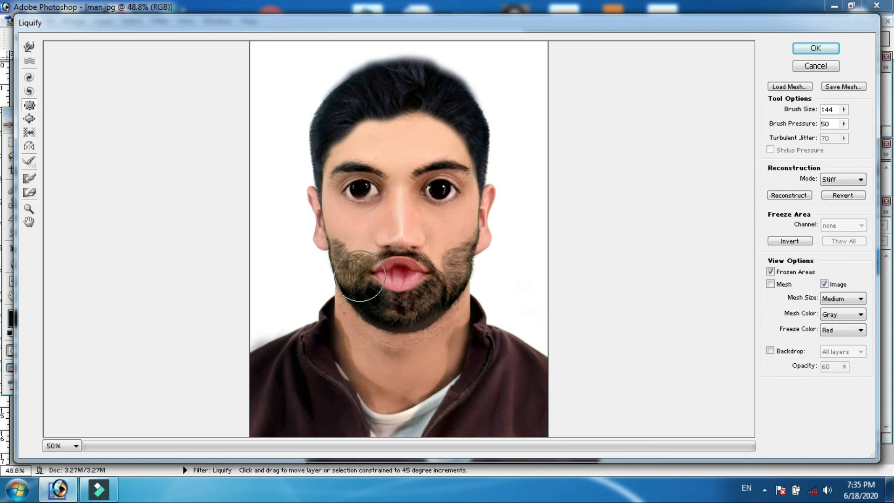
{"action": "left_click_drag", "start_coordinate": [367, 289], "coordinate": [437, 279]}
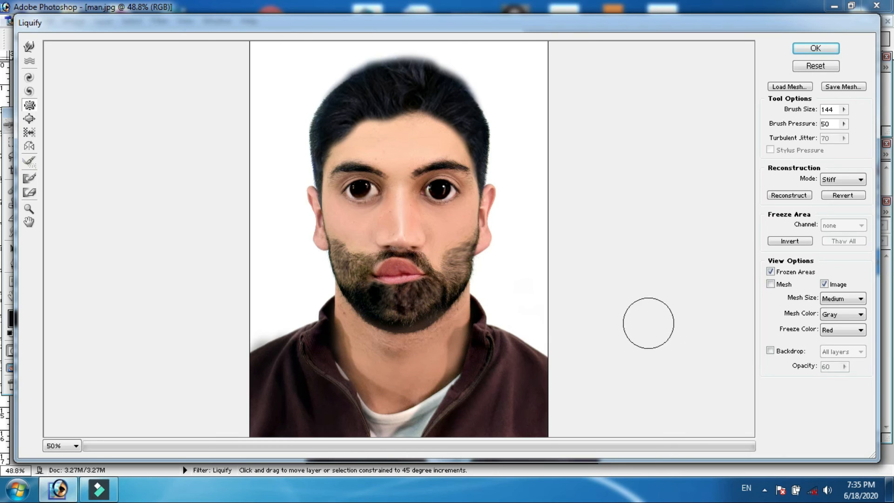
{"action": "key", "text": "ctrl+z"}
{"action": "left_click_drag", "start_coordinate": [402, 295], "coordinate": [401, 269]}
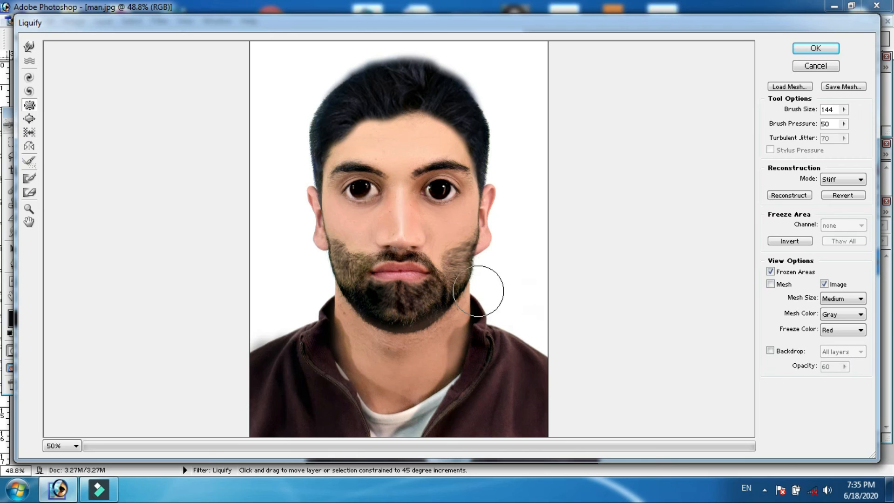
{"action": "mouse_move", "coordinate": [404, 267]}
{"action": "left_mouse_down"}
{"action": "mouse_move", "coordinate": [399, 289]}
{"action": "mouse_move", "coordinate": [399, 269]}
{"action": "left_mouse_up"}
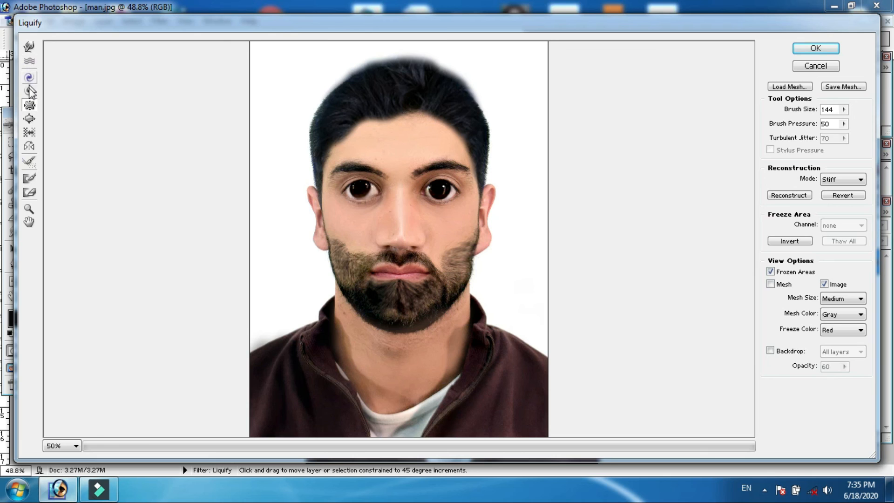
Stretch both corners of the mouth outward with the Warp tool
{"action": "left_click", "coordinate": [29, 47]}
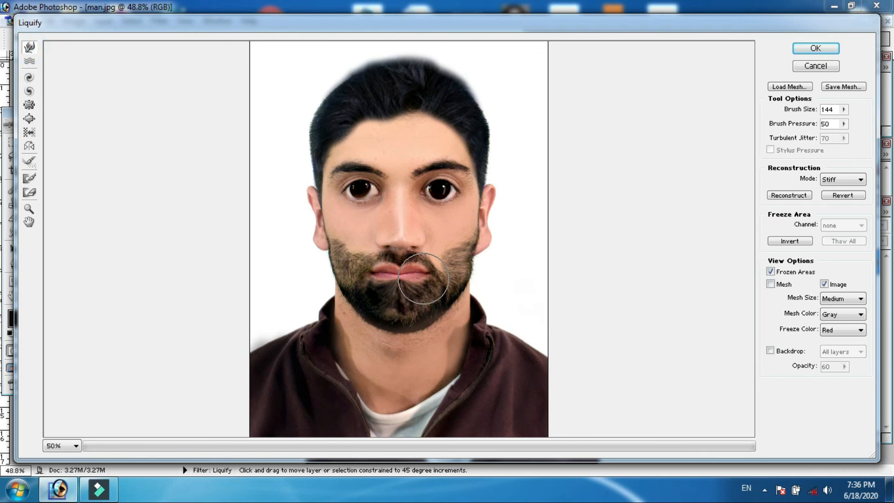
{"action": "left_click_drag", "start_coordinate": [423, 279], "coordinate": [457, 278]}
{"action": "mouse_move", "coordinate": [367, 278]}
{"action": "left_mouse_down"}
{"action": "mouse_move", "coordinate": [365, 265]}
{"action": "mouse_move", "coordinate": [354, 275]}
{"action": "left_mouse_up"}
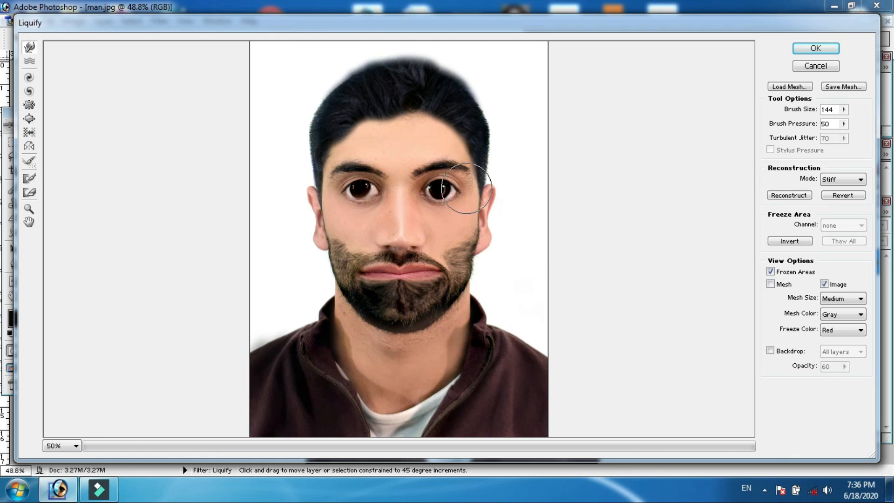
Stretch the outer corners of the eyes outward with the Warp tool, and apply the Liquify filter
{"action": "left_click_drag", "start_coordinate": [360, 190], "coordinate": [343, 186]}
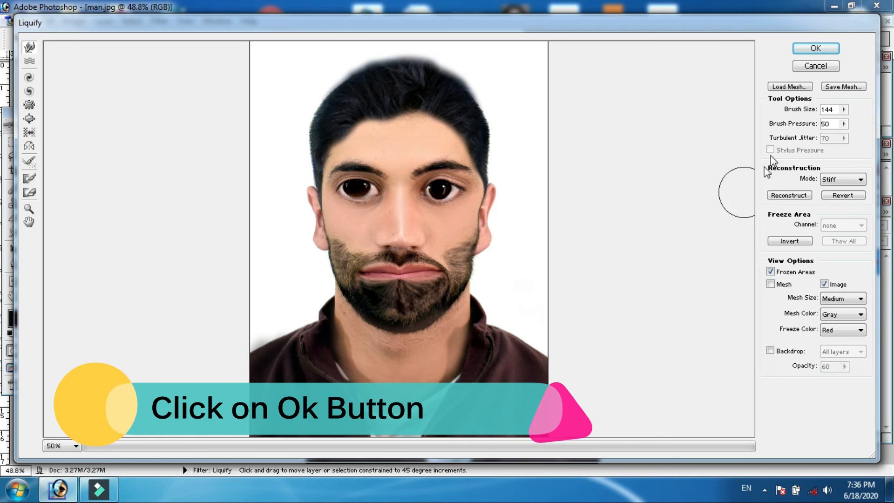
{"action": "left_click", "coordinate": [816, 48]}
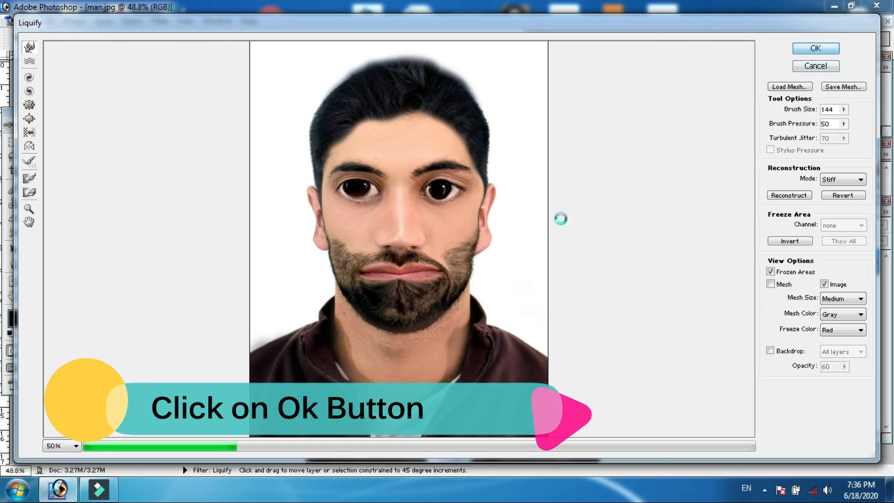